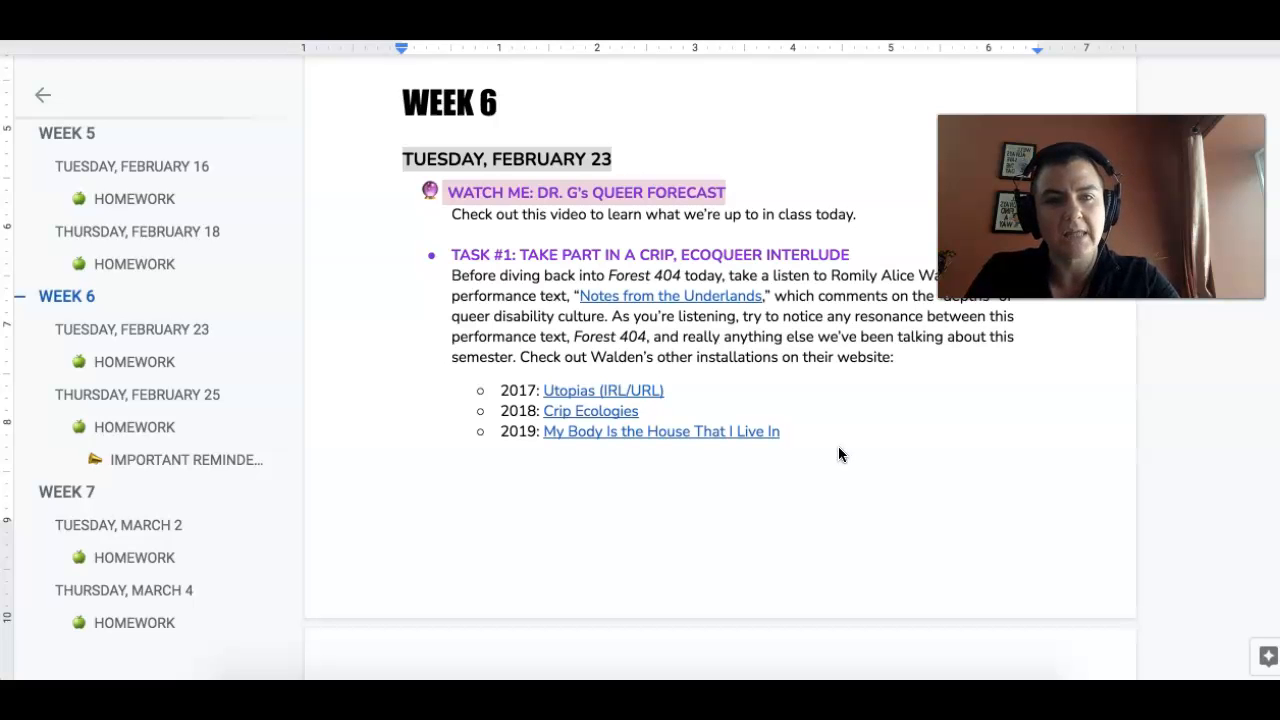
{"action": "scroll", "coordinate": [838, 446], "scroll_direction": "down", "scroll_amount": 1}
{"action": "scroll", "coordinate": [838, 446], "scroll_direction": "down", "scroll_amount": 1}
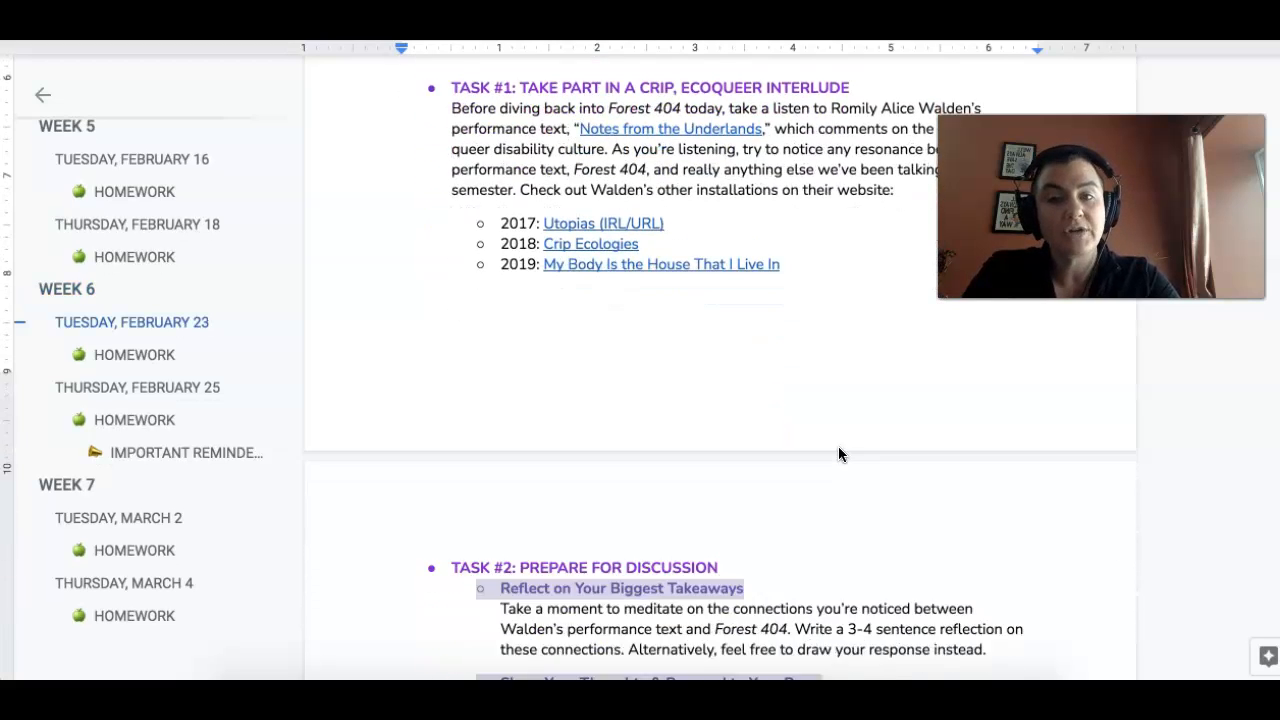
{"action": "scroll", "coordinate": [838, 446], "scroll_direction": "down", "scroll_amount": 1}
{"action": "scroll", "coordinate": [838, 453], "scroll_direction": "down", "scroll_amount": 1}
{"action": "scroll", "coordinate": [838, 453], "scroll_direction": "down", "scroll_amount": 1}
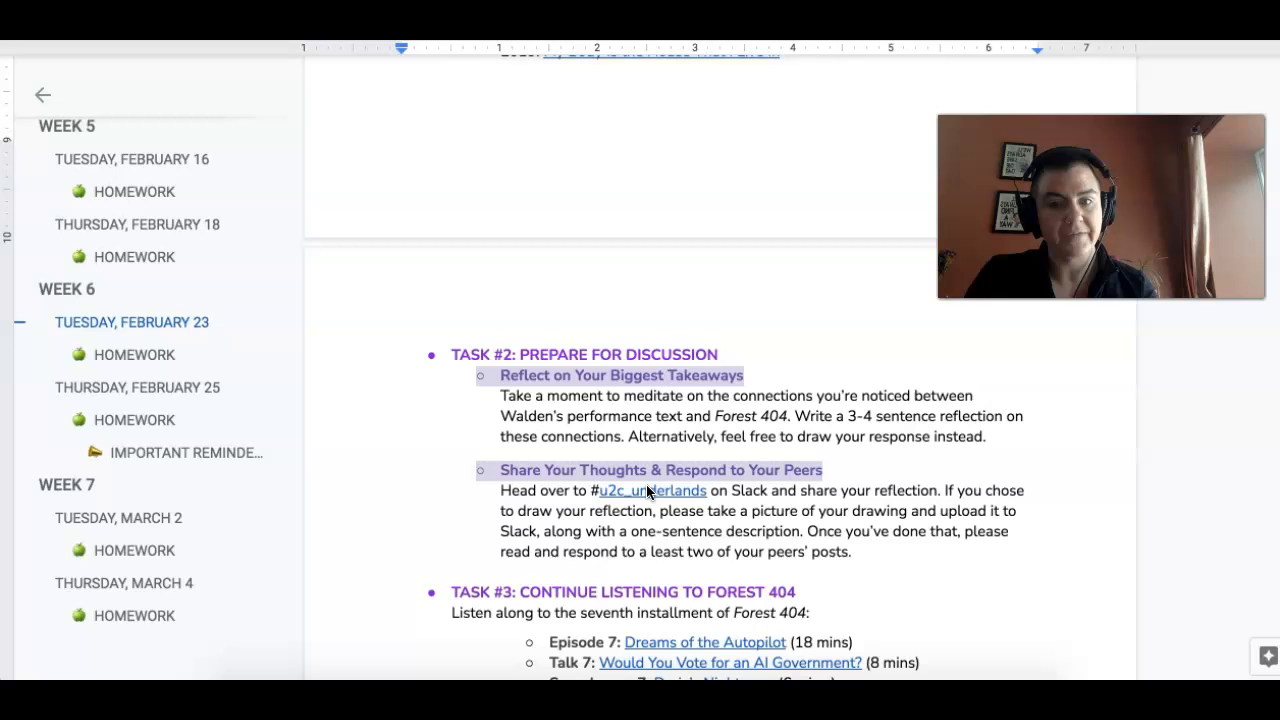
{"action": "scroll", "coordinate": [646, 490], "scroll_direction": "down", "scroll_amount": 1}
{"action": "scroll", "coordinate": [646, 490], "scroll_direction": "down", "scroll_amount": 3}
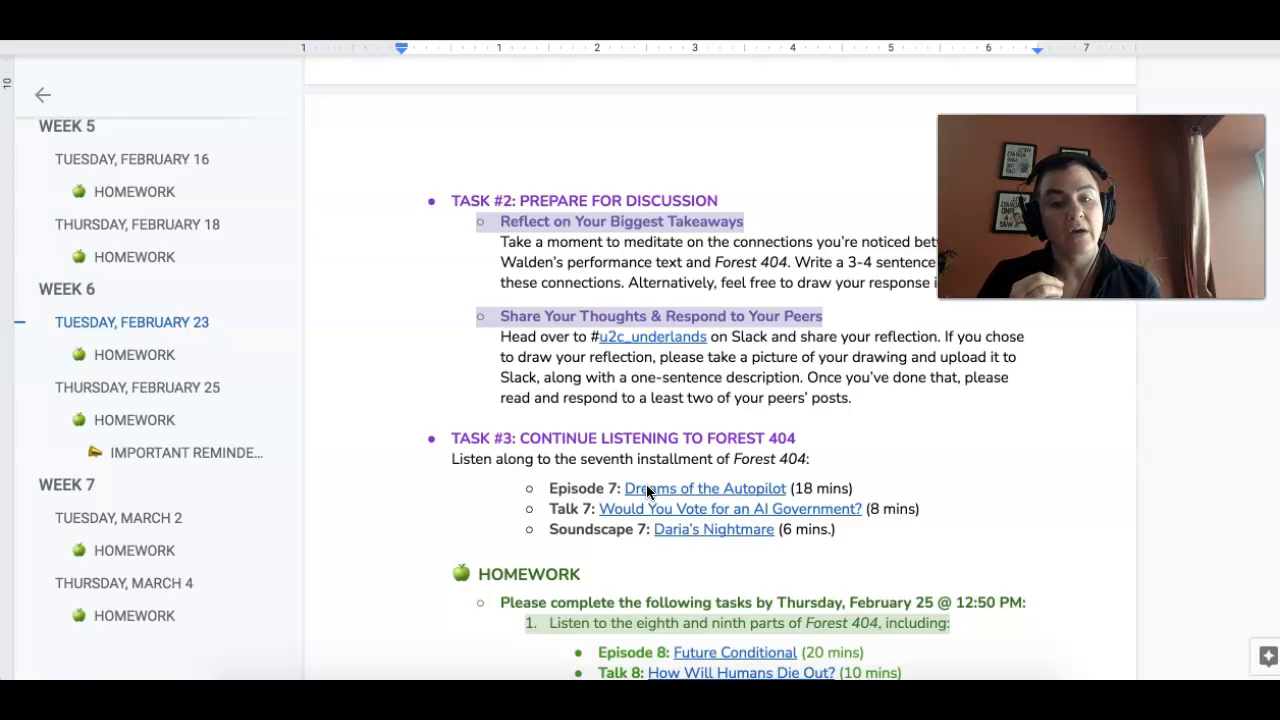
{"action": "scroll", "coordinate": [646, 490], "scroll_direction": "down", "scroll_amount": 1}
{"action": "scroll", "coordinate": [646, 490], "scroll_direction": "down", "scroll_amount": 1}
{"action": "scroll", "coordinate": [646, 490], "scroll_direction": "down", "scroll_amount": 1}
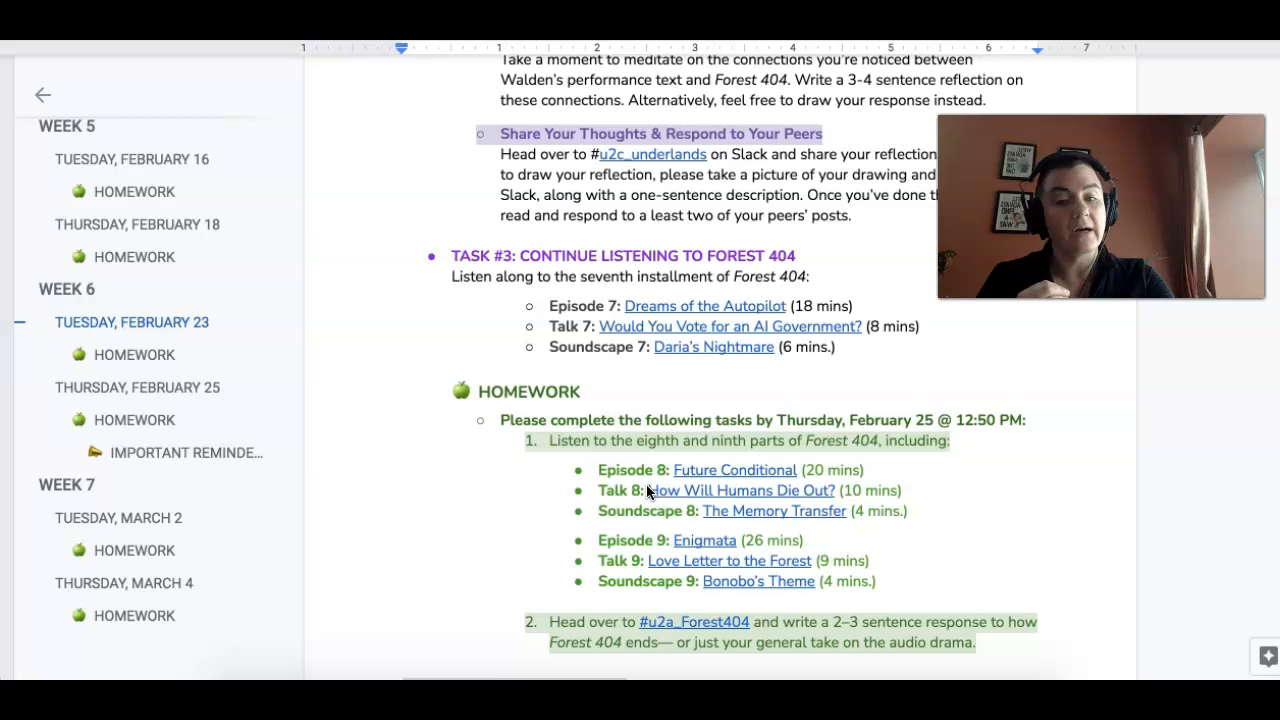